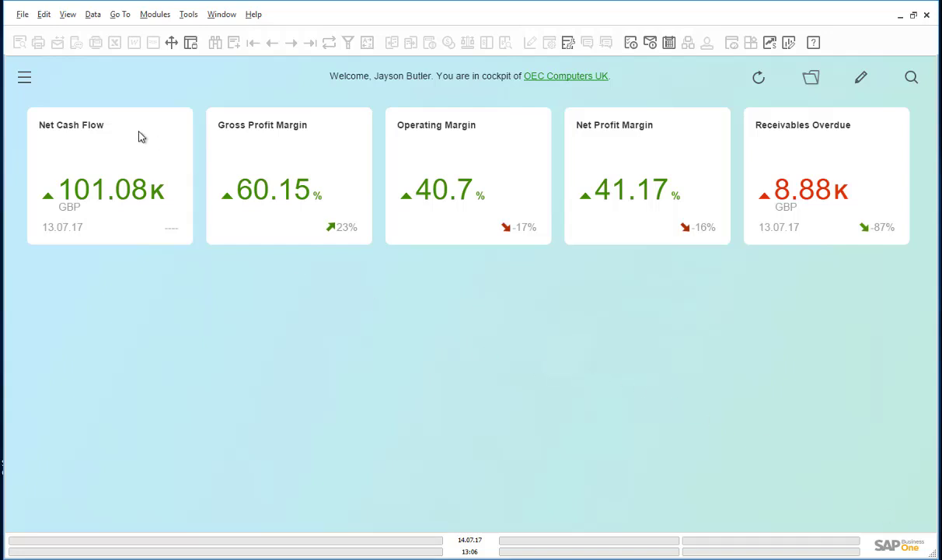
Open the AP Invoice form via the 'ap in' module search and go back to invoice 727.
click(25, 78)
text(ap in)
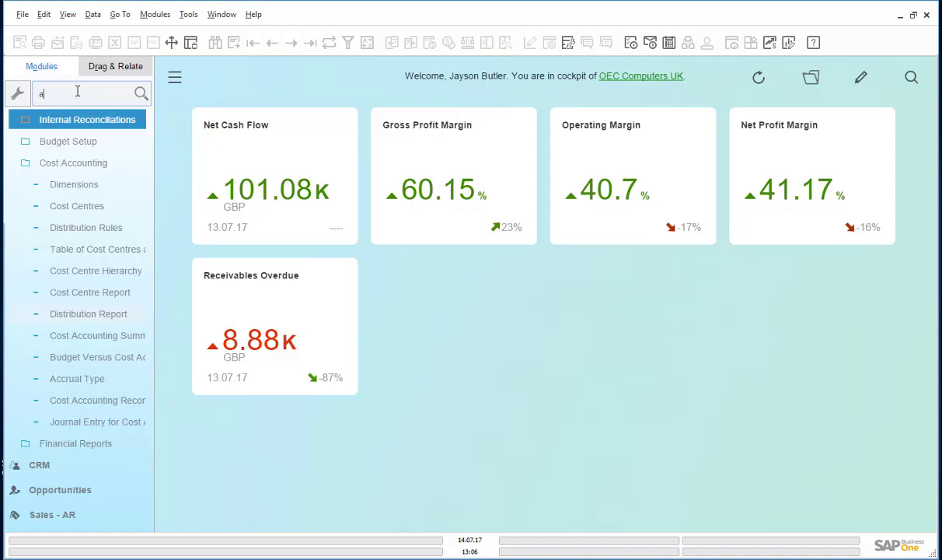
click(55, 146)
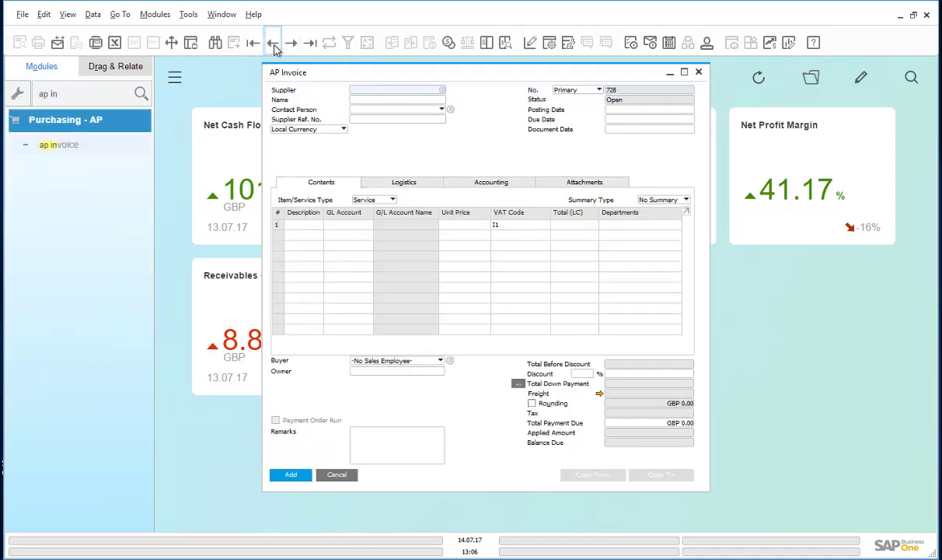
click(272, 43)
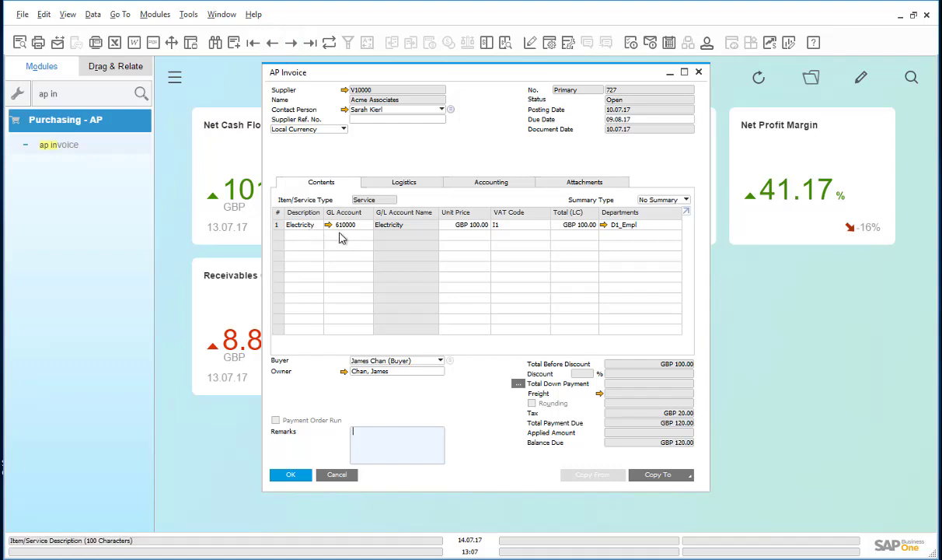
Review the D1_Empl distribution rule (60/10/30), then close it and the Electricity invoice.
click(604, 226)
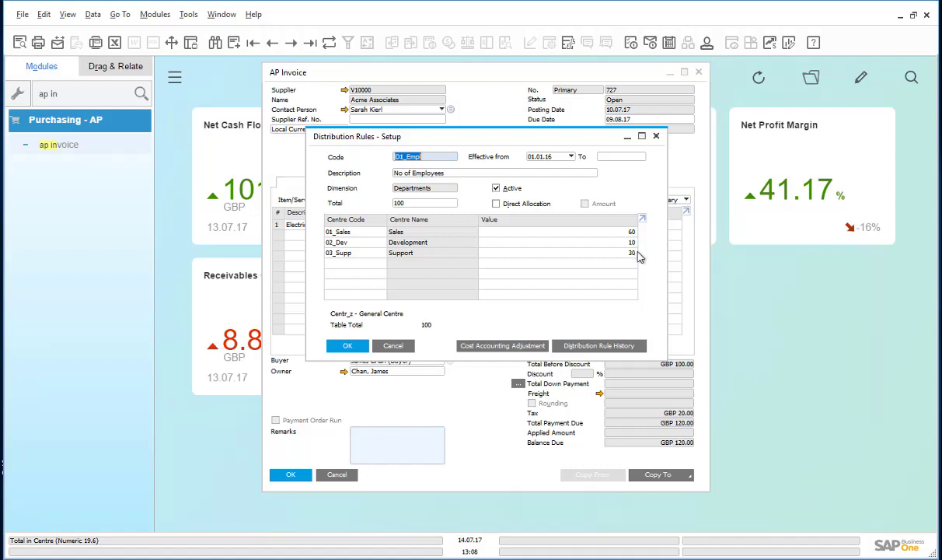
click(354, 350)
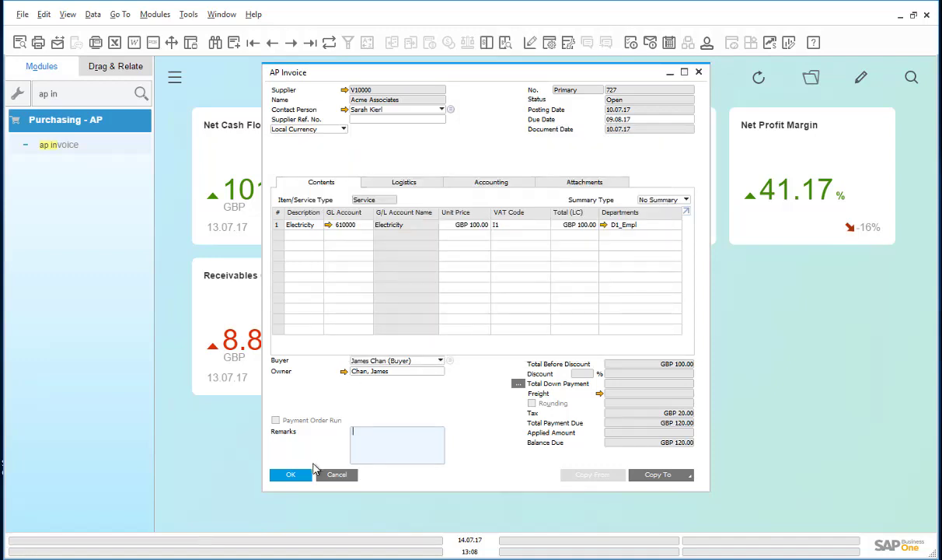
click(291, 475)
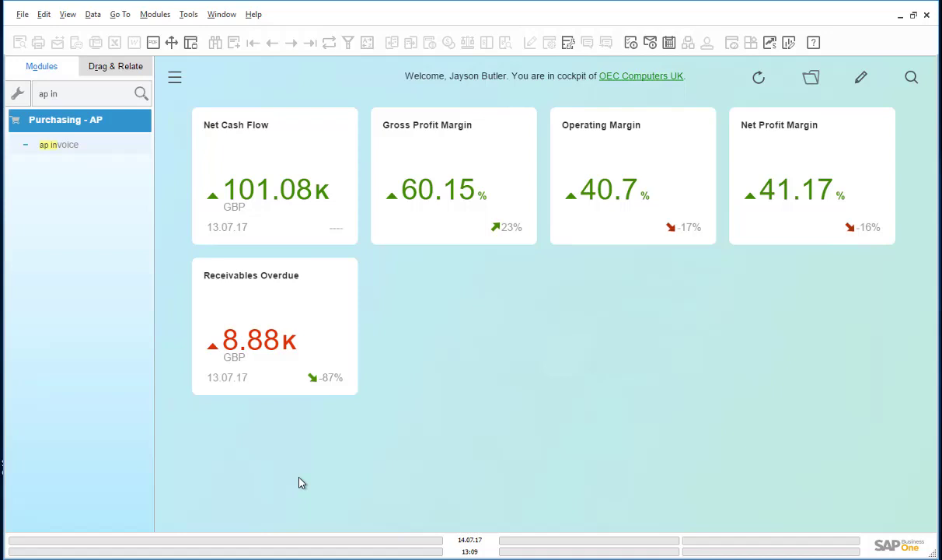
Run the Distribution Report to show D1_Empl's GBP 100 split: Sales 60, Development 10, Support 30.
triple_click(73, 94)
text(distribution)
click(84, 254)
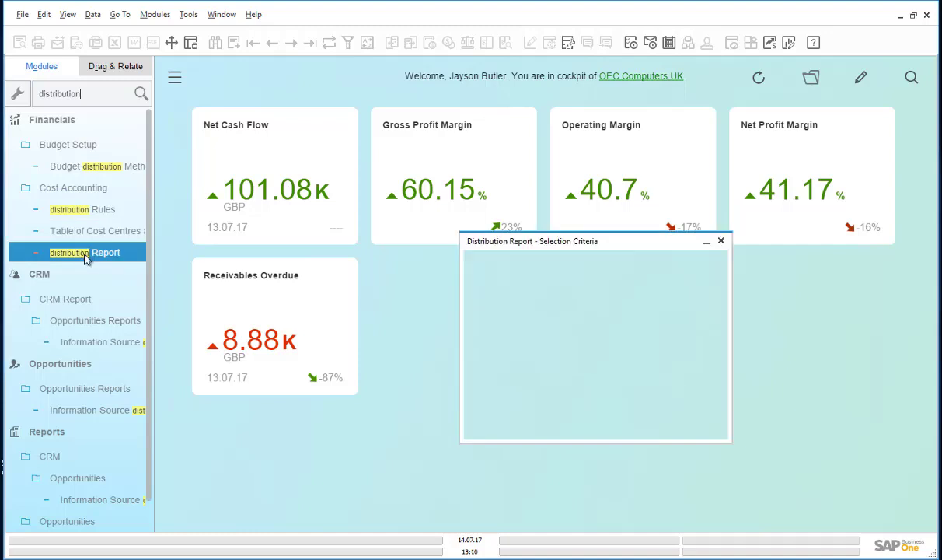
click(496, 428)
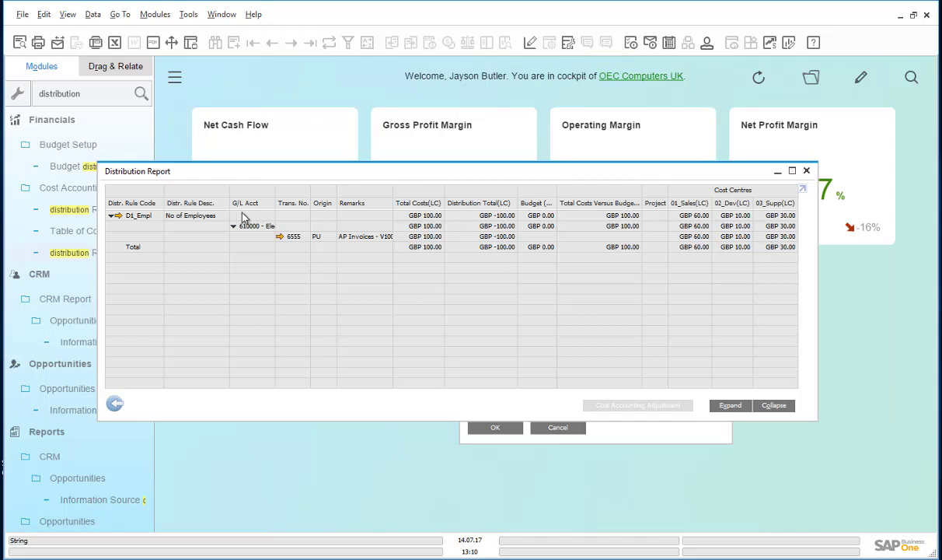
Start a Cost Accounting Adjustment journal entry from the D1_Empl row of the Distribution Report.
click(135, 220)
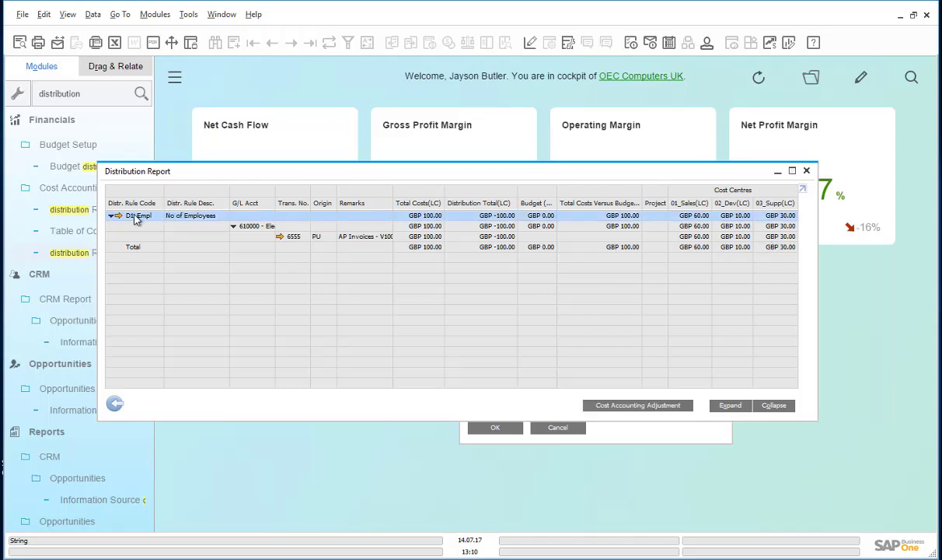
click(633, 408)
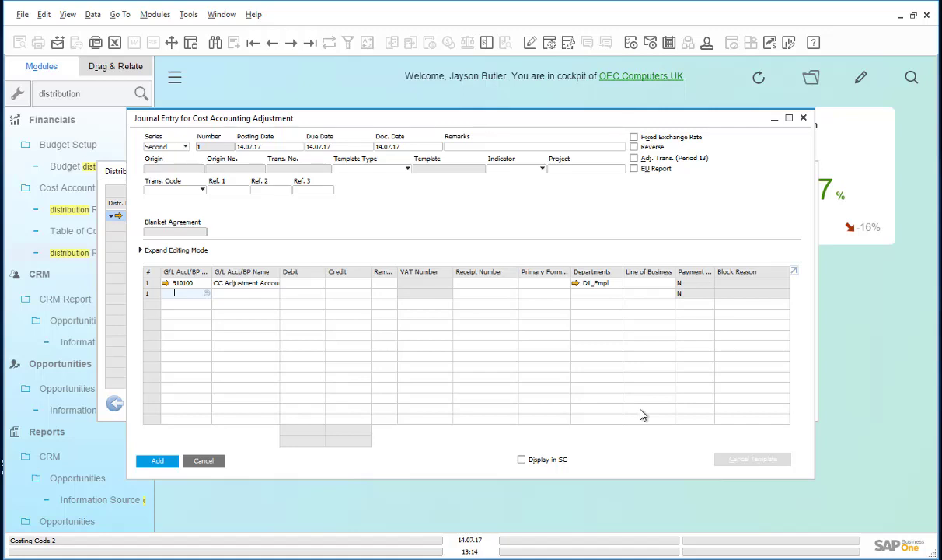
Give the first line a GBP 10 debit with distribution rule 02_Dev.
click(313, 284)
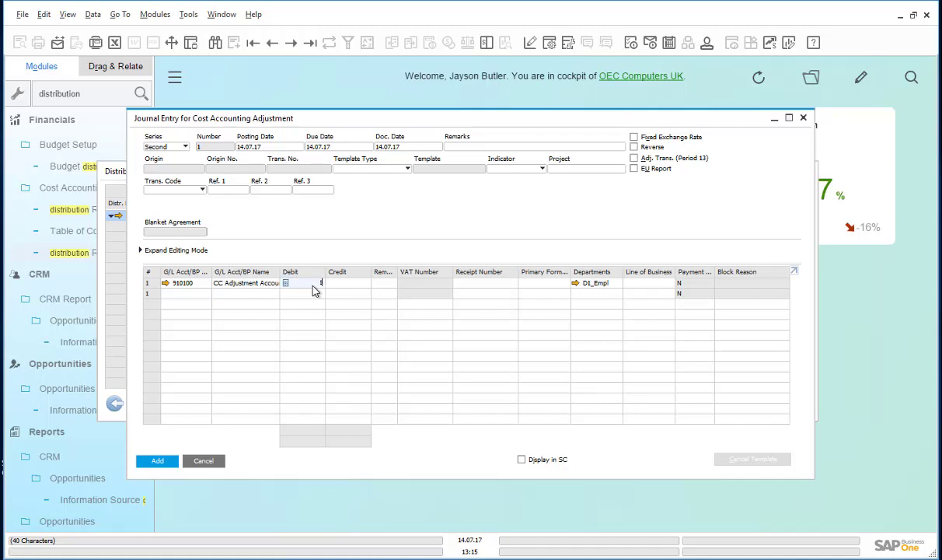
text(10)
click(618, 285)
click(618, 284)
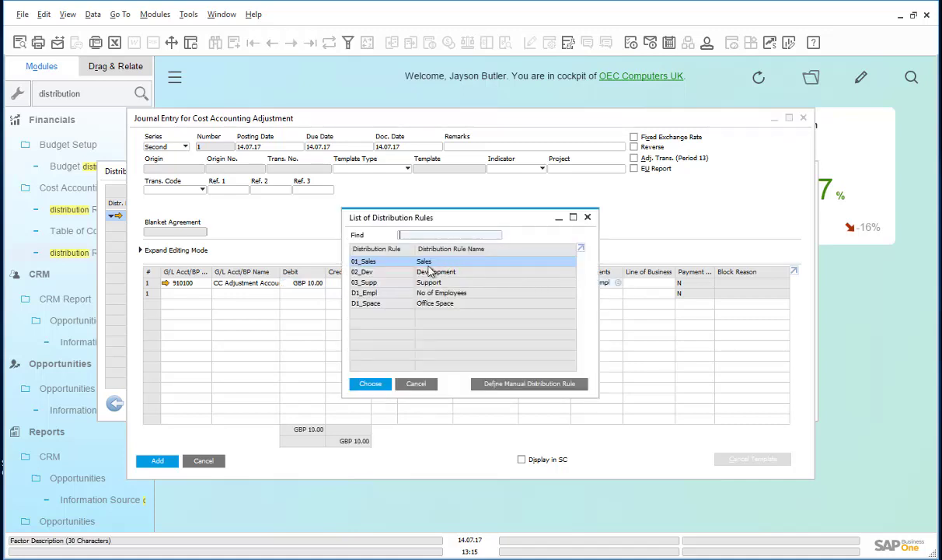
click(406, 271)
click(370, 384)
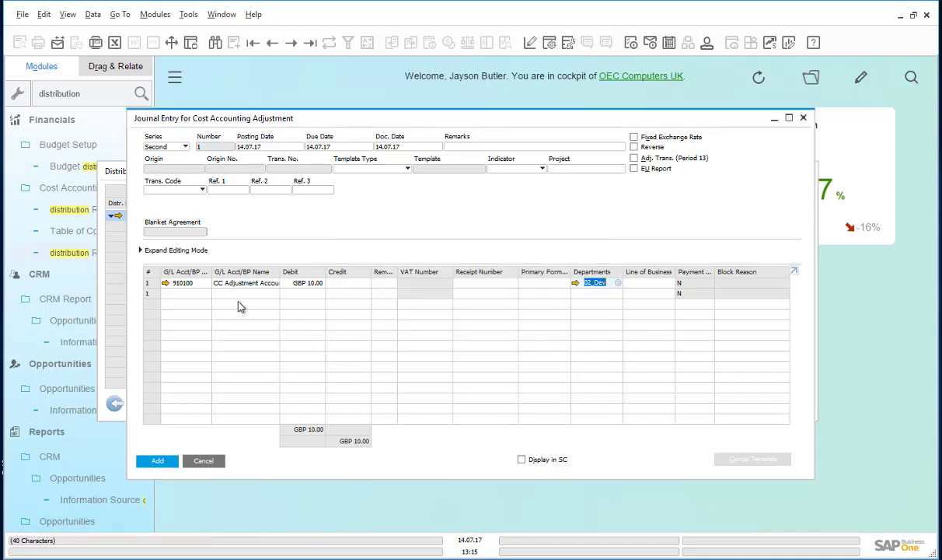
Add a second line on account 910100 with a GBP 10 credit and rule 03_Supp.
click(185, 293)
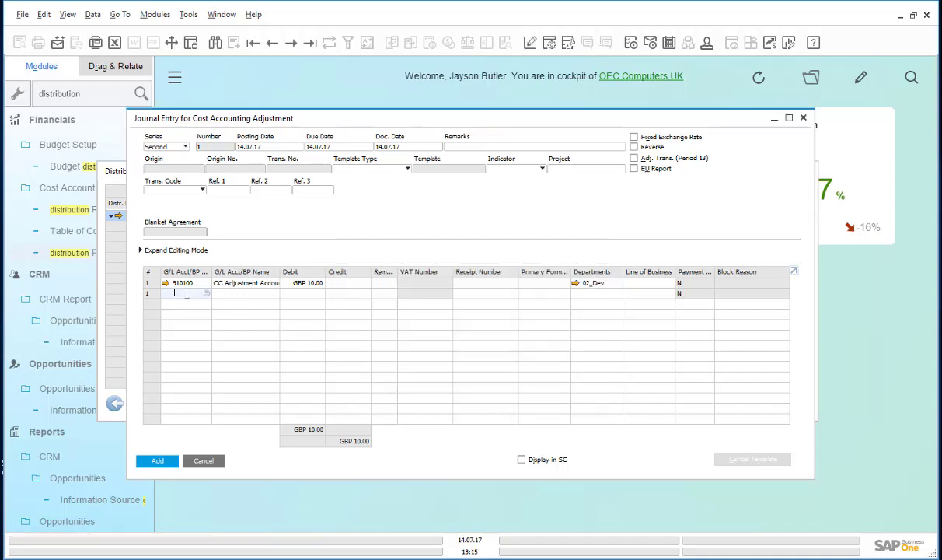
text(910100)
key(Tab)
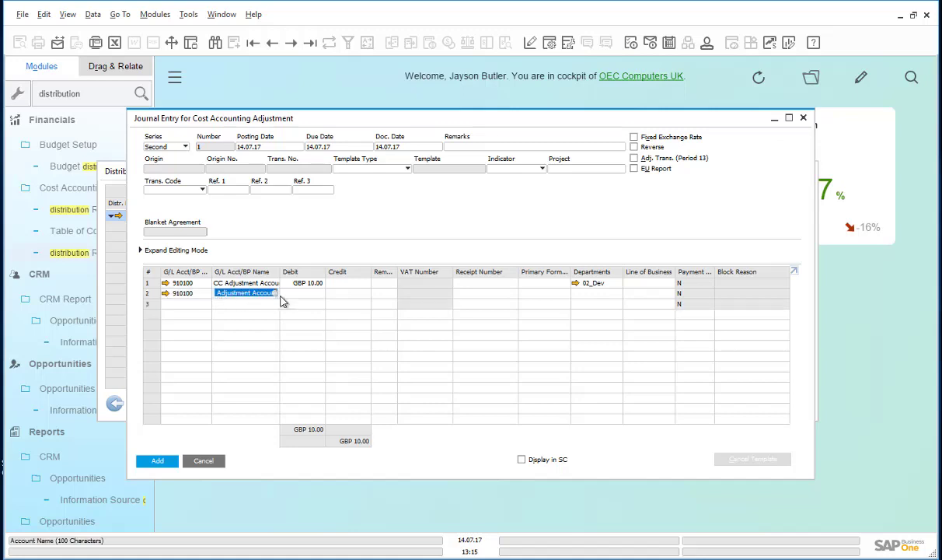
click(342, 294)
click(610, 293)
click(617, 293)
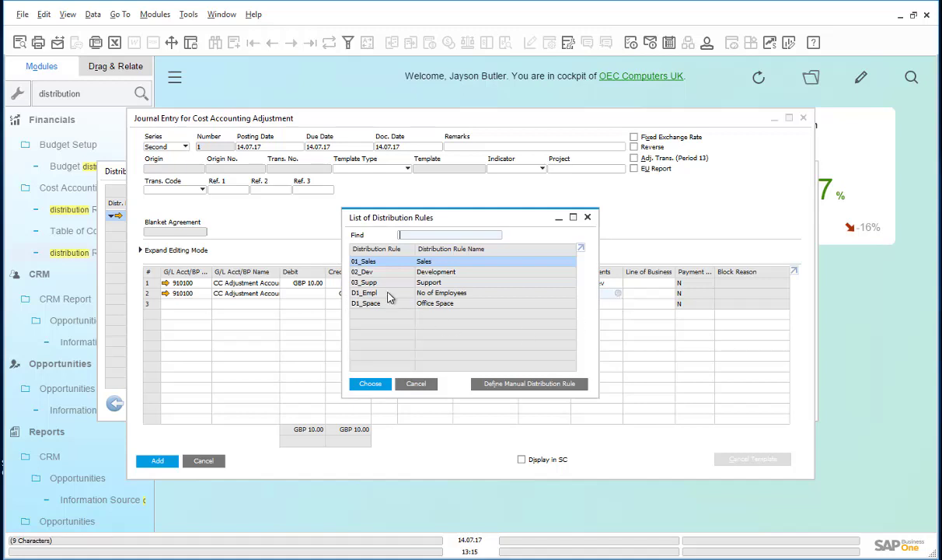
click(372, 283)
click(372, 385)
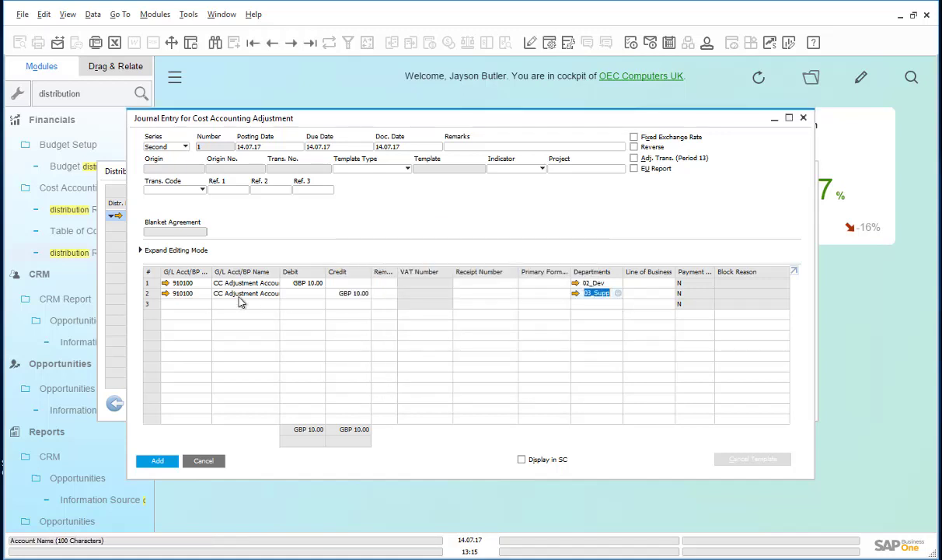
click(166, 284)
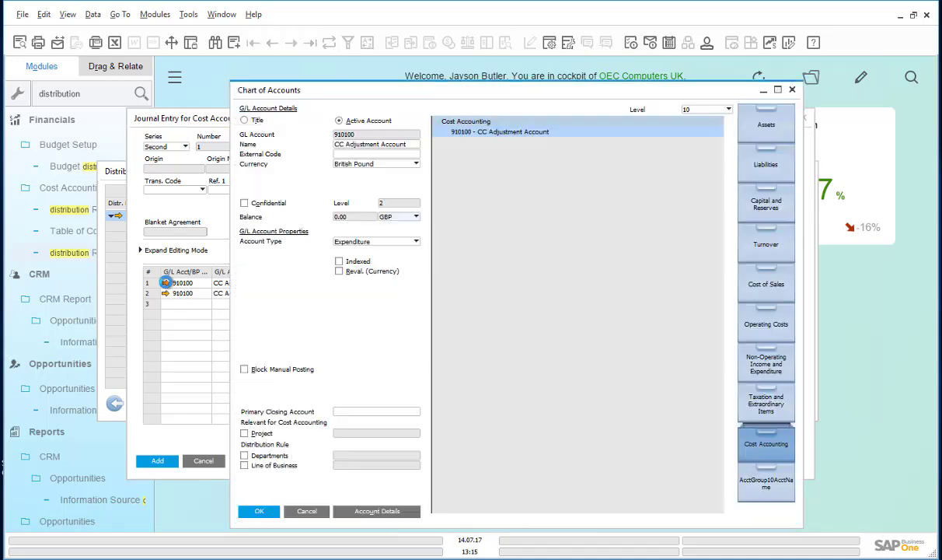
click(367, 511)
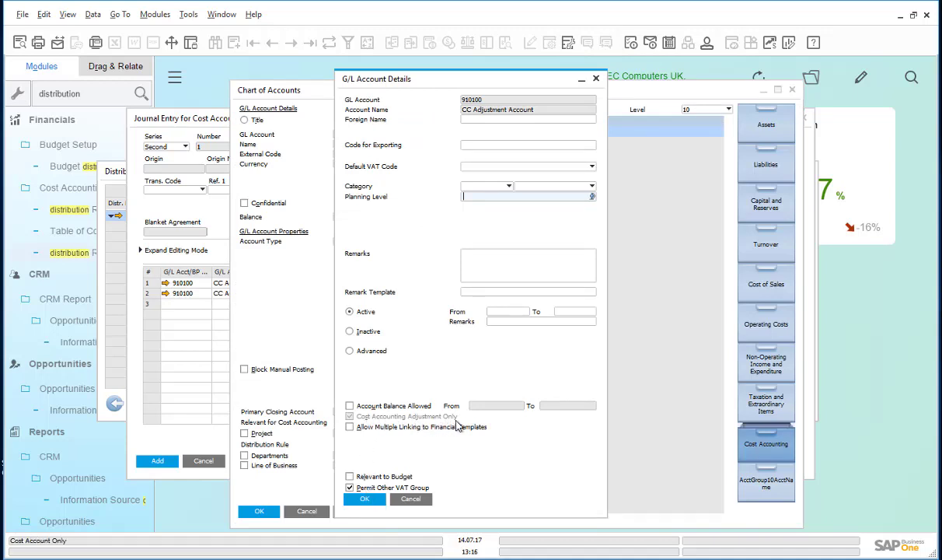
click(362, 498)
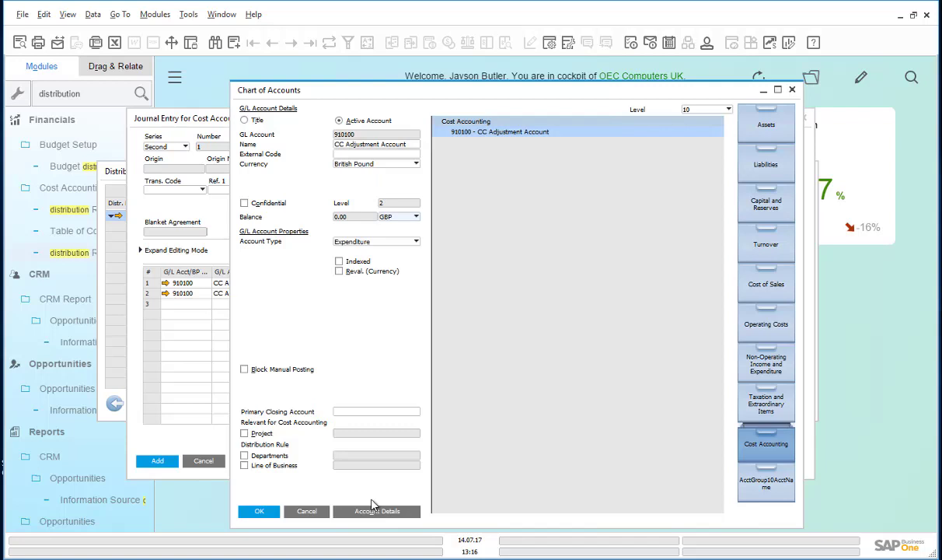
click(259, 511)
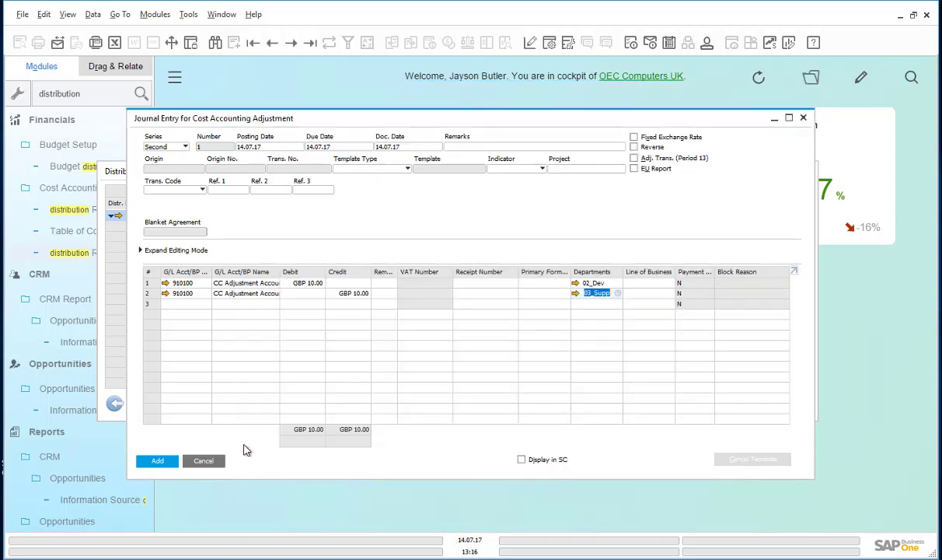
Post the GBP 10 adjustment entry and return to the report's selection criteria.
click(158, 461)
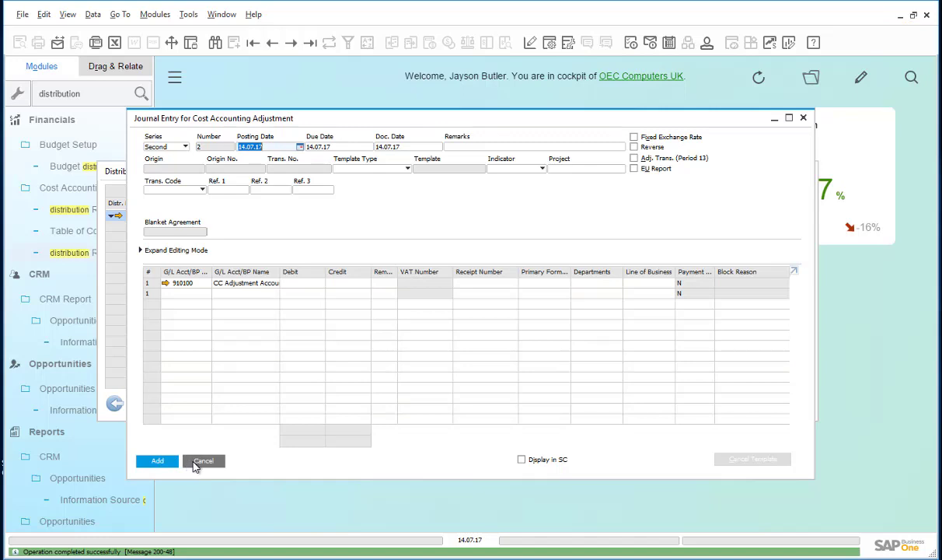
click(197, 463)
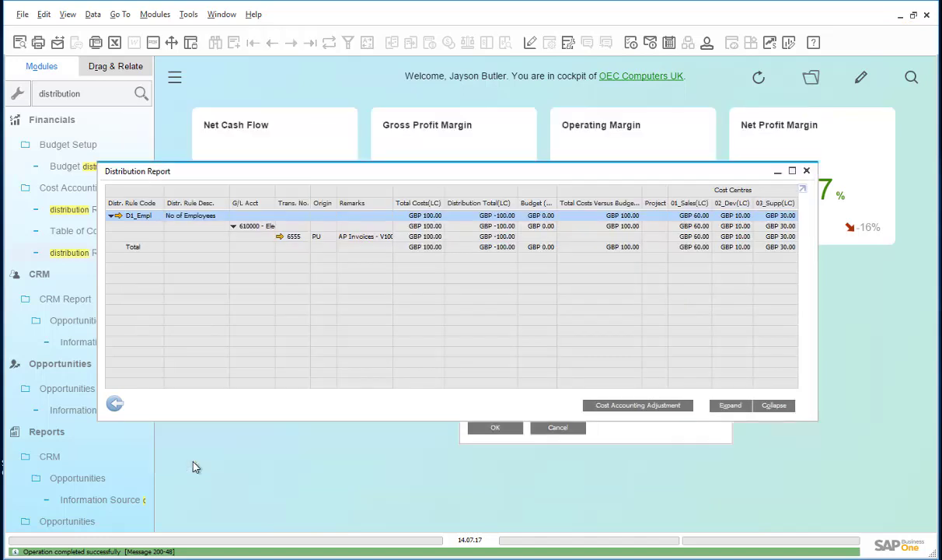
click(115, 405)
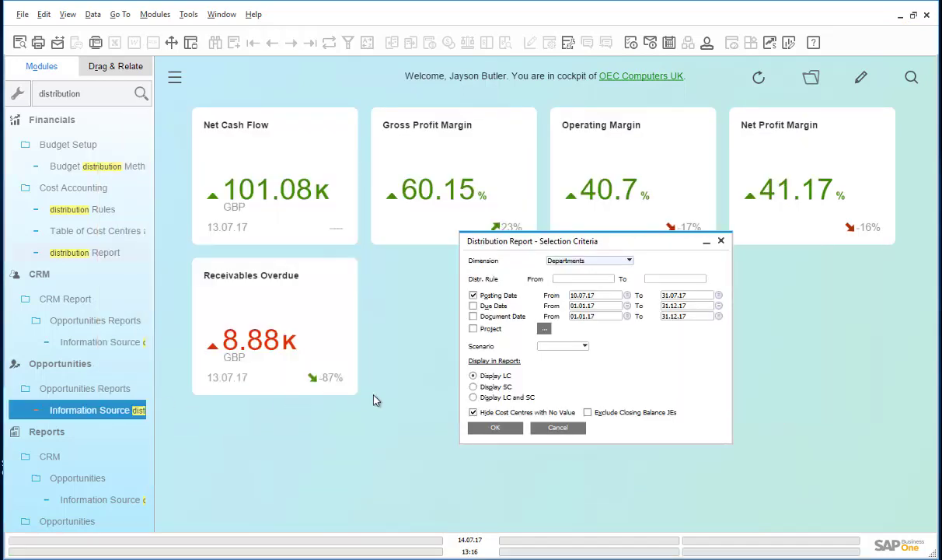
Rerun and collapse the Distribution Report, now showing Sales 60, Development 20, Support 20.
click(497, 430)
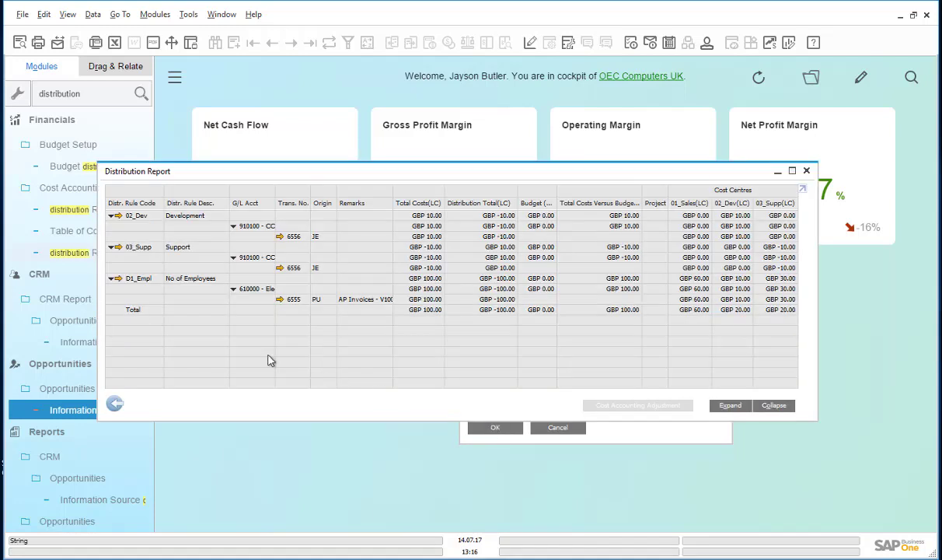
click(775, 407)
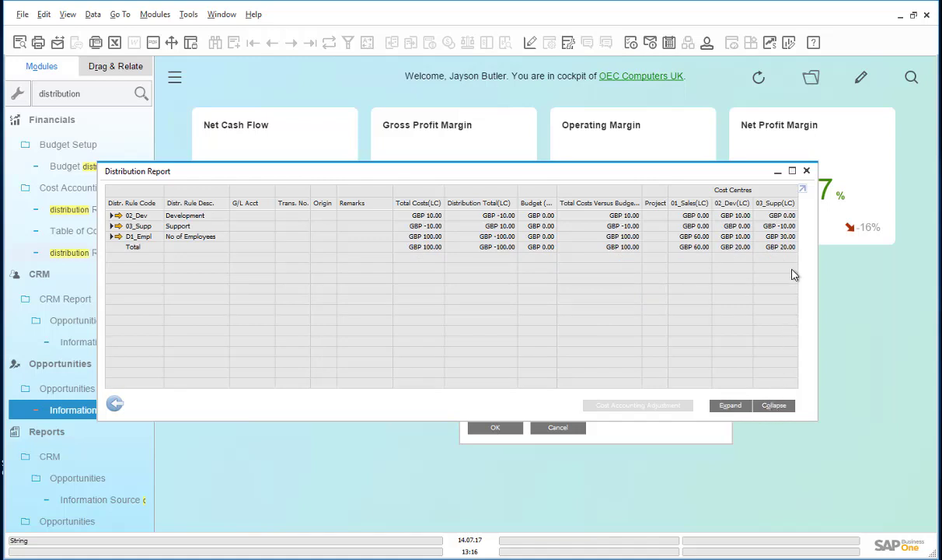
click(130, 249)
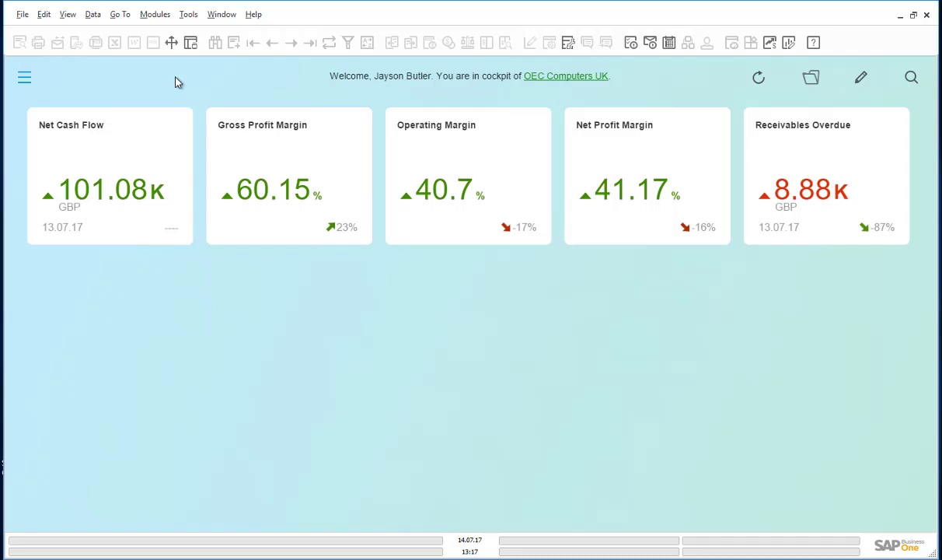
Add a Cost Accounting Adjustment entry to new Journal Voucher 2 from Financials > Journal Vouchers.
click(24, 78)
click(75, 145)
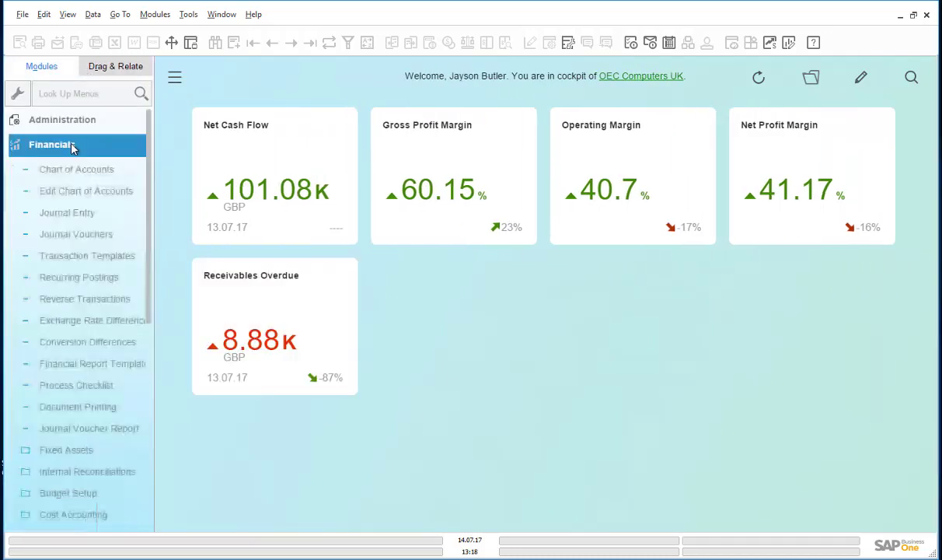
click(78, 209)
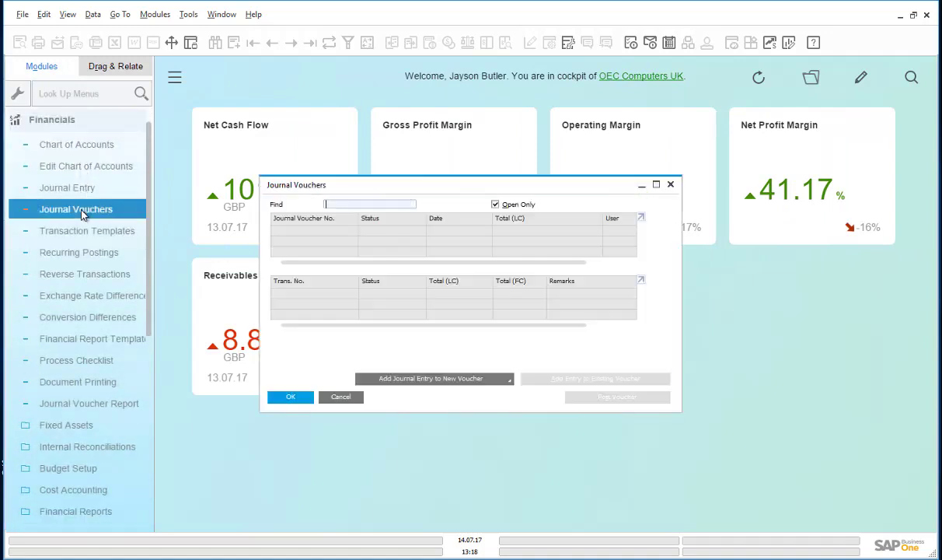
click(510, 382)
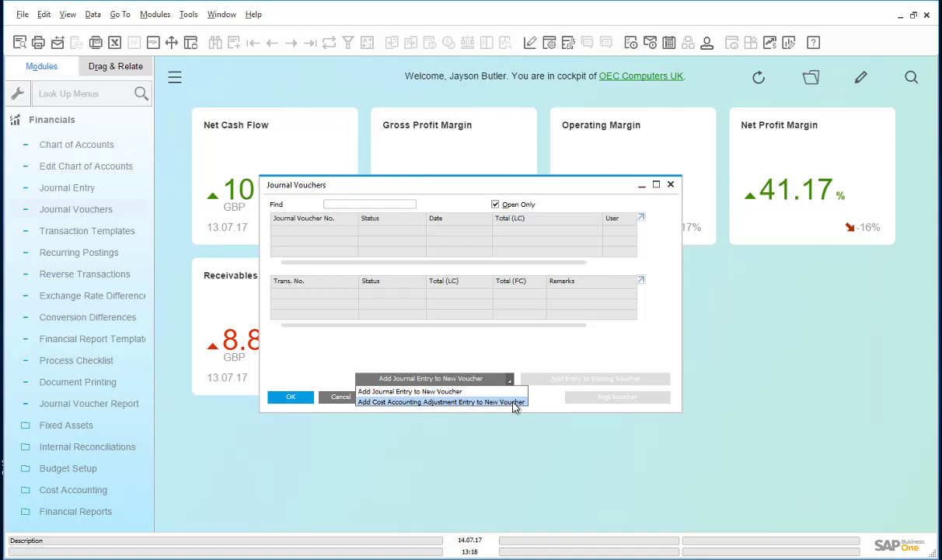
click(513, 402)
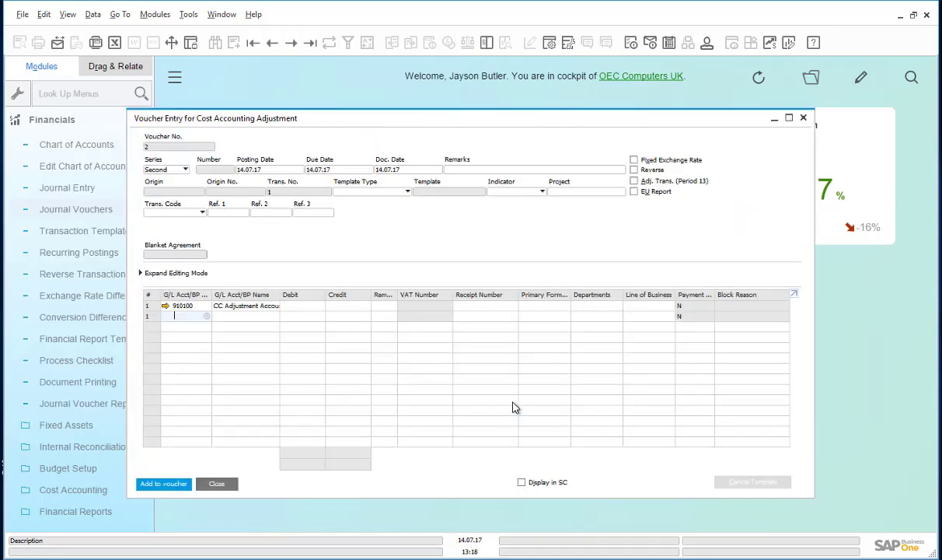